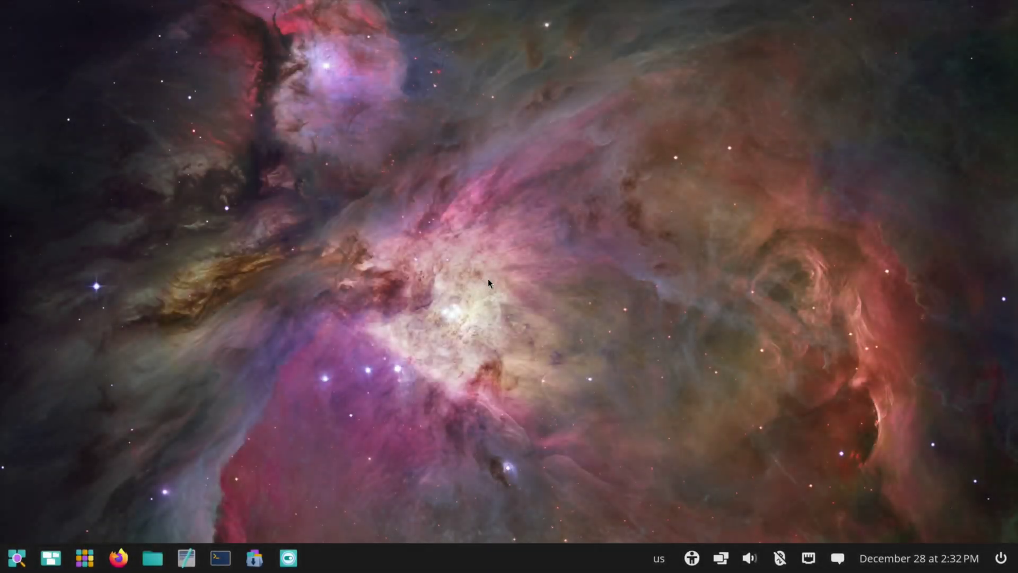
# Launch Firefox from the launcher and tile it on the left half of the screen
pyautogui.press('super')
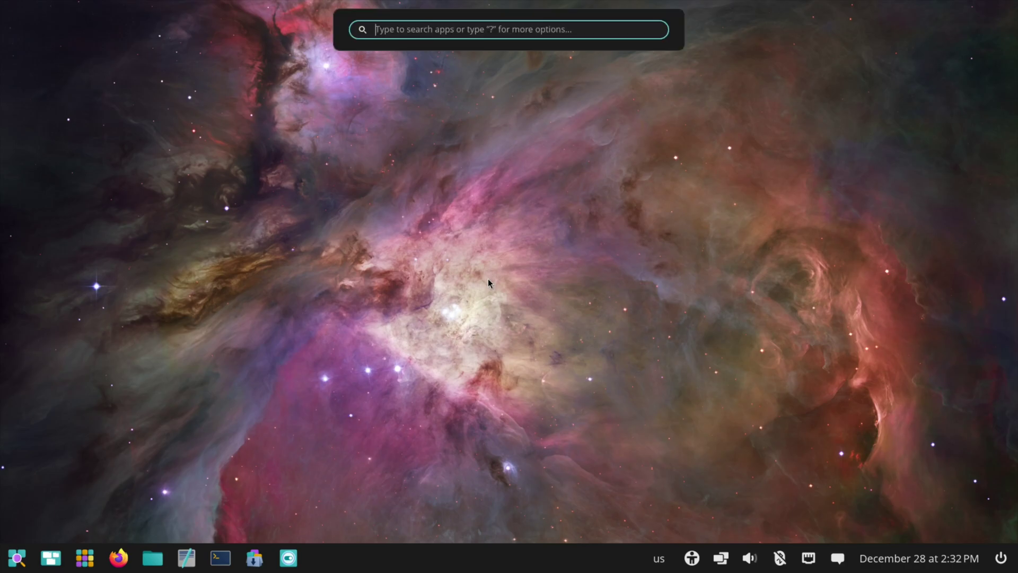
pyautogui.write('fire')
pyautogui.press('Escape')
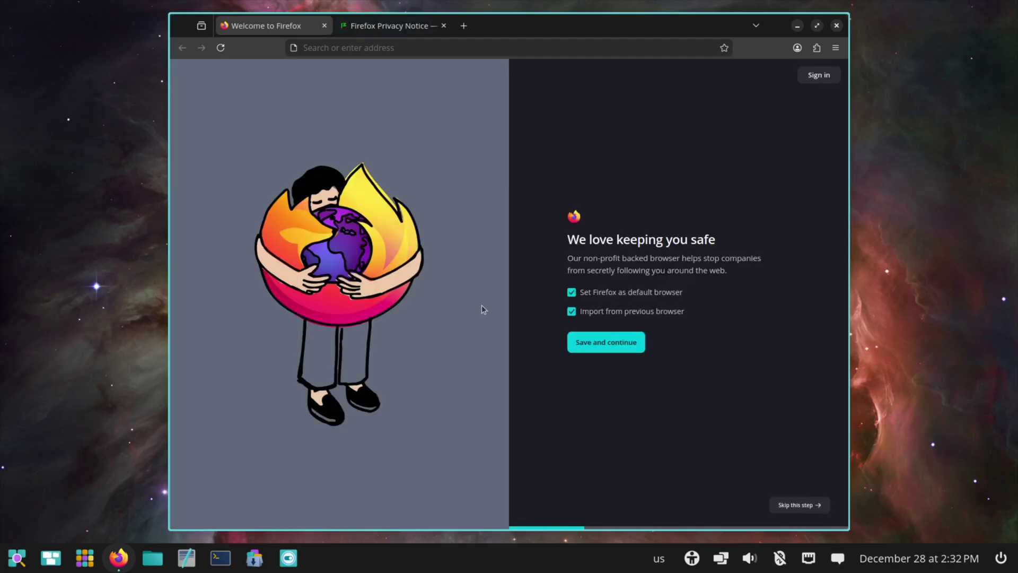
pyautogui.press('super+Right')
pyautogui.press('super+Up')
pyautogui.press('super+Left')
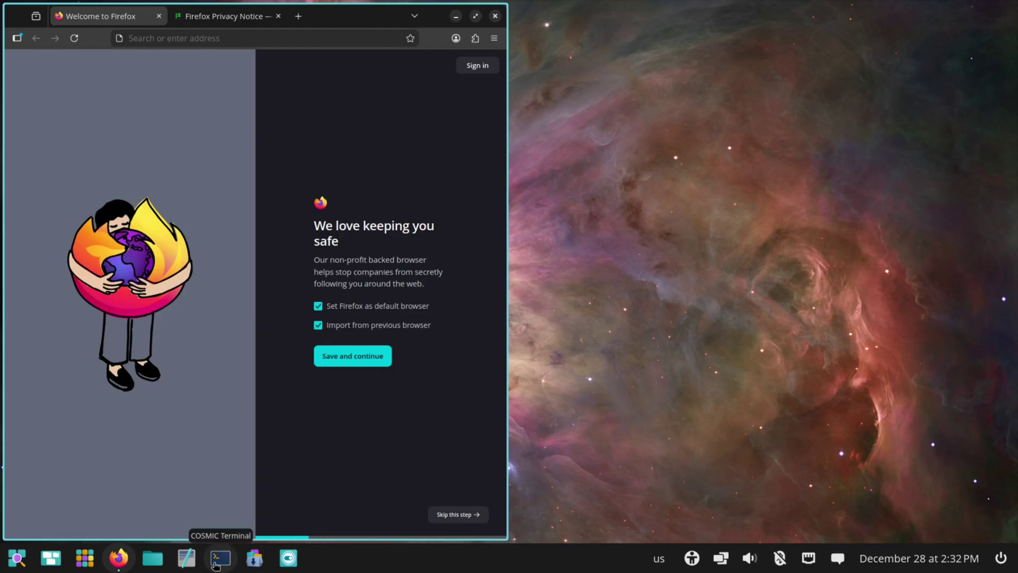
# Launch COSMIC Terminal and tile it on the right half beside Firefox
pyautogui.press('super')
pyautogui.write('terminal')
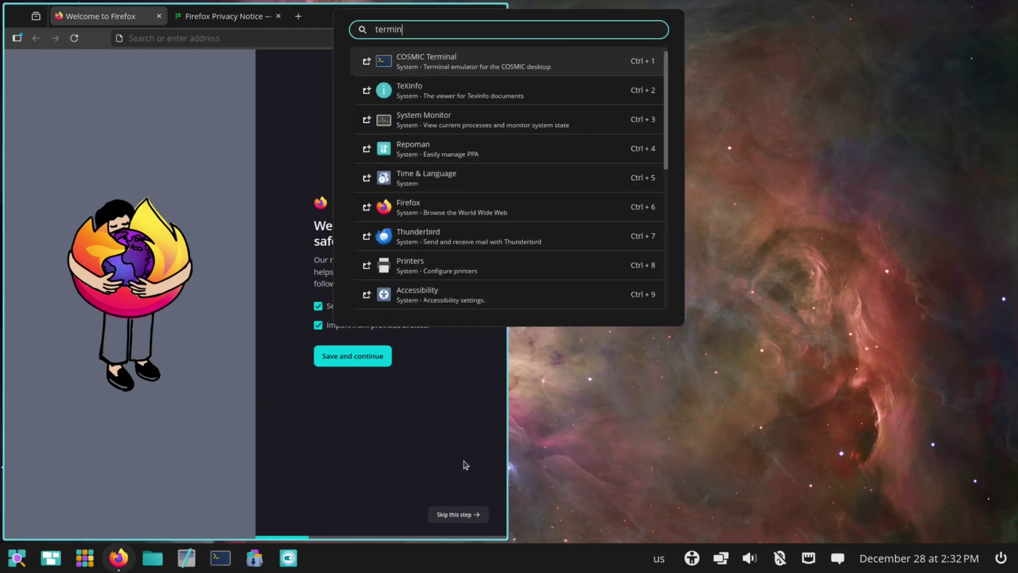
pyautogui.press('Return')
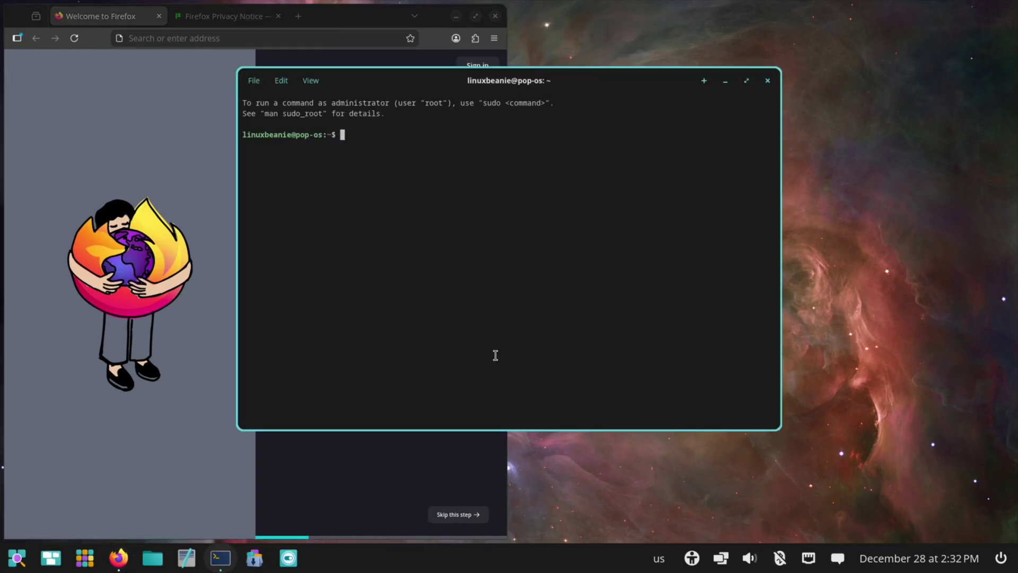
pyautogui.press('super+Right')
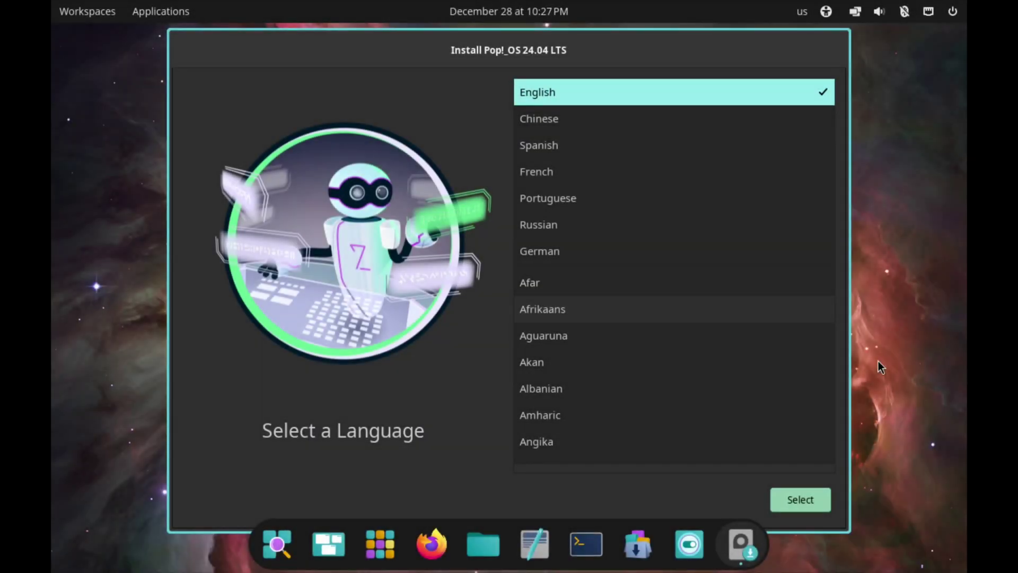
# Confirm English language, United States region and English (US) keyboard in the installer
pyautogui.click(813, 499)
pyautogui.click(813, 500)
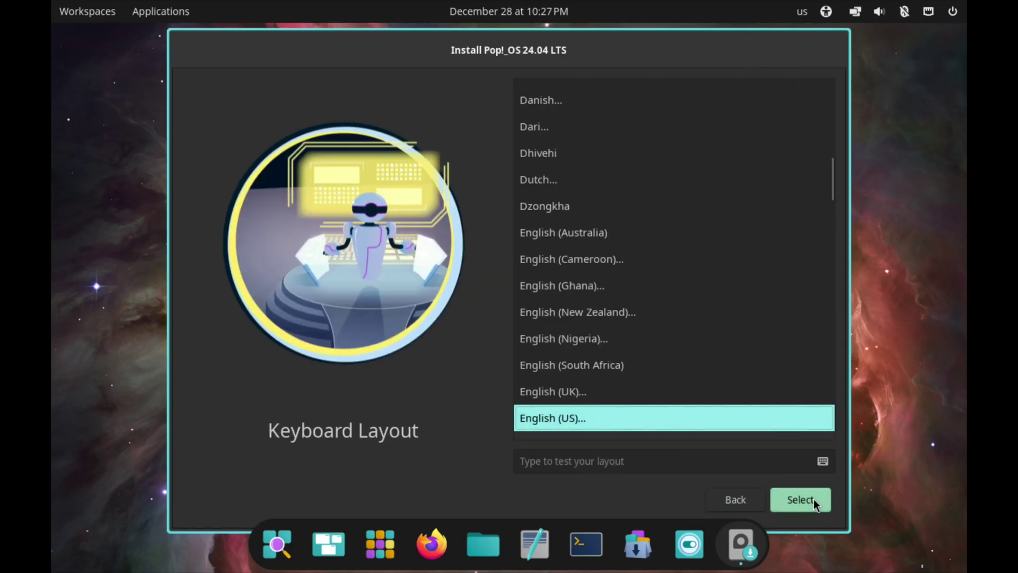
pyautogui.click(813, 499)
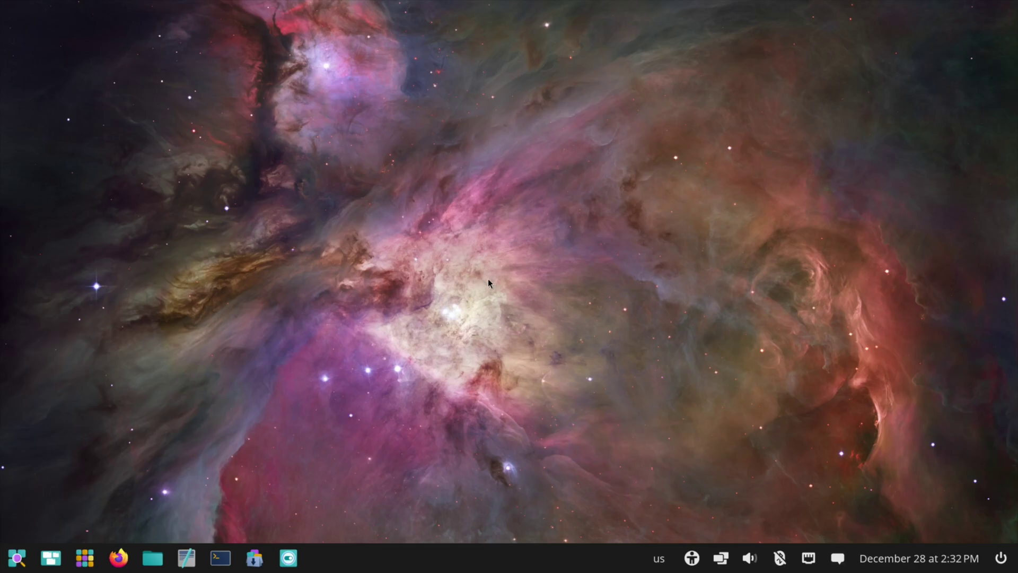
# Launch Firefox from the launcher and tile it on the left half of the screen
pyautogui.press('super')
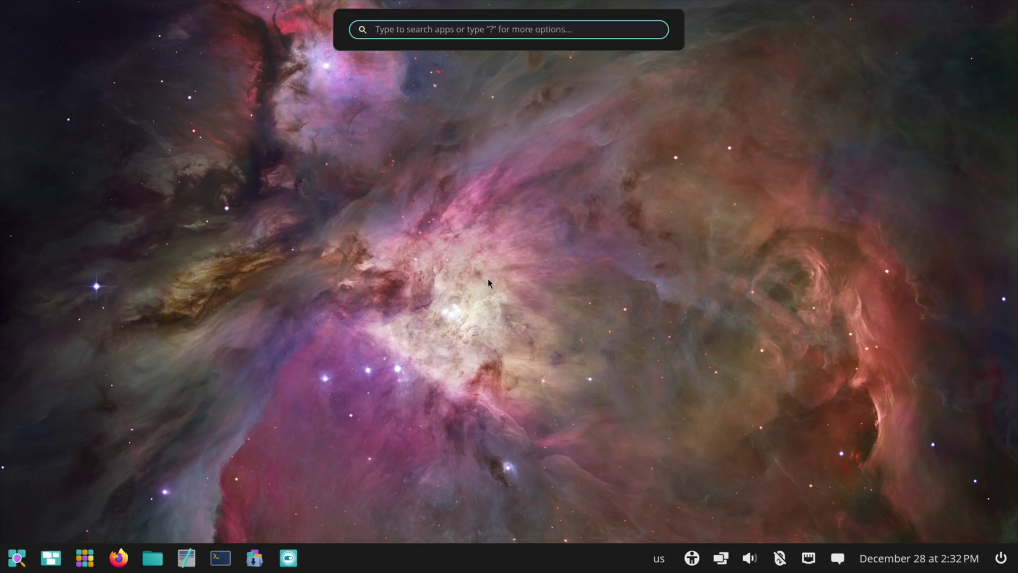
pyautogui.write('firefox')
pyautogui.press('Return')
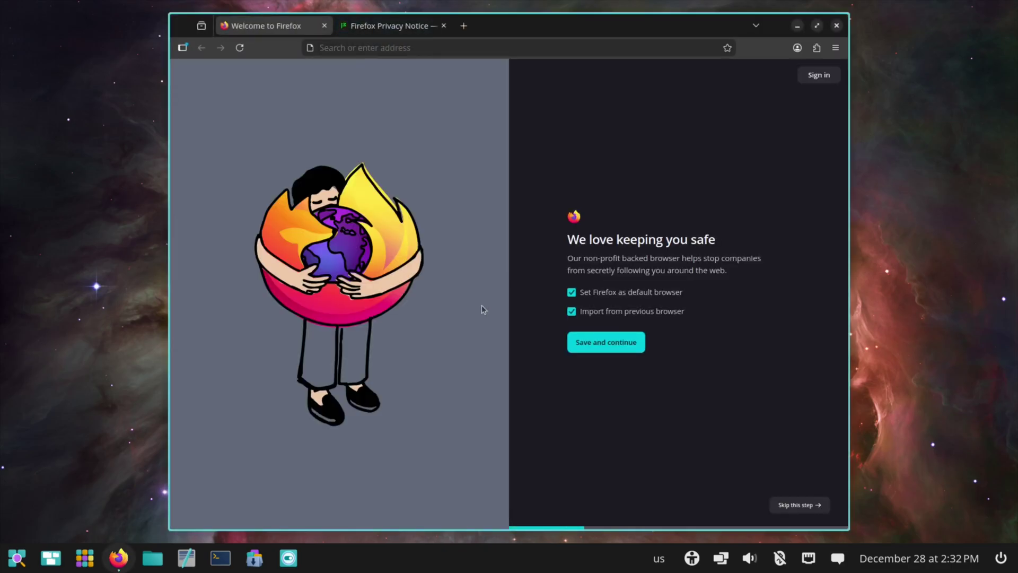
pyautogui.press('super+Right')
pyautogui.press('super+Up')
pyautogui.press('super+Left')
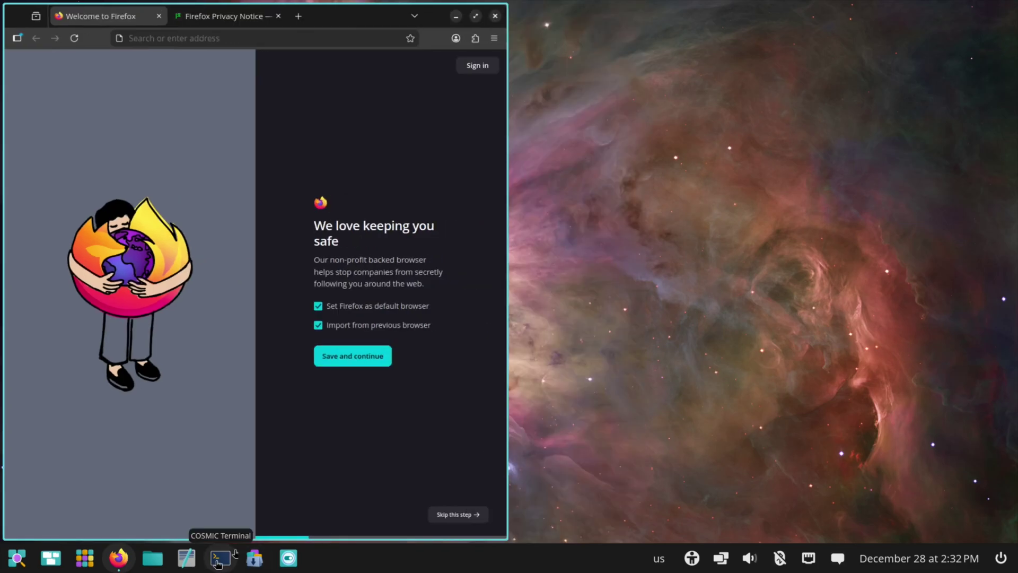
# Launch a COSMIC Terminal window from the launcher
pyautogui.press('super')
pyautogui.write('terminal')
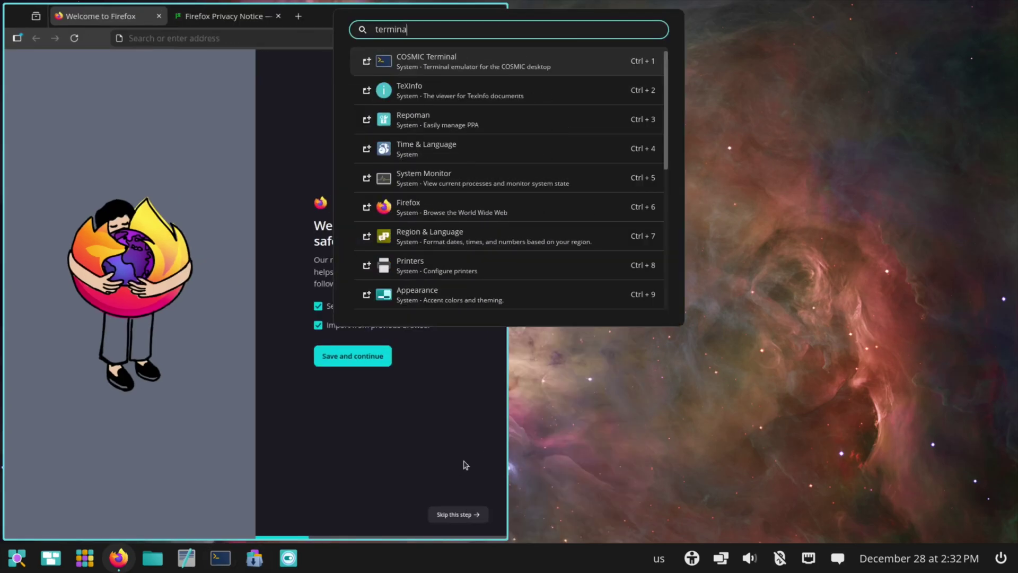
pyautogui.press('Return')
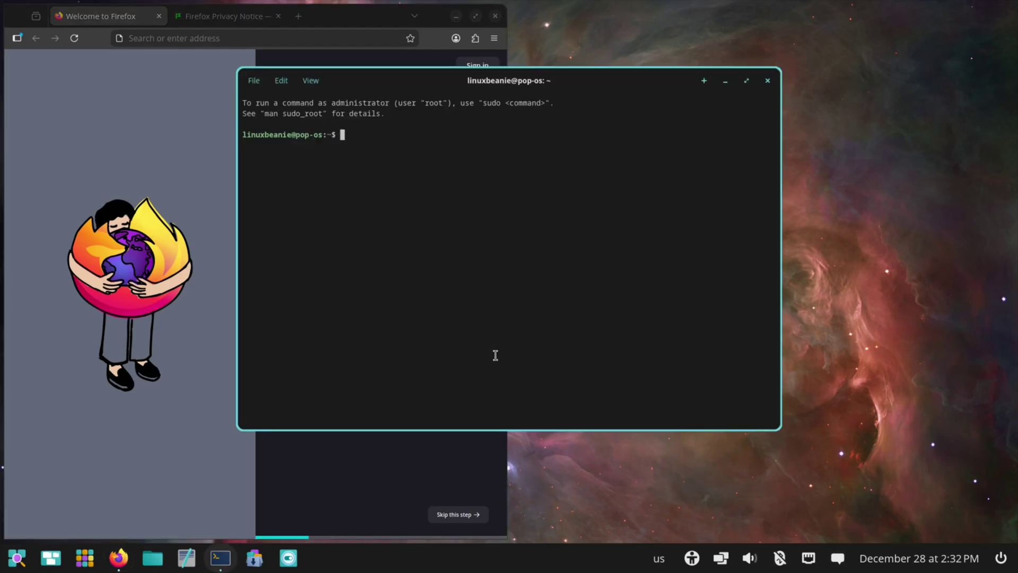
# Tile the terminal right and run 'sudo apt install neofetch', giving the password and confirming
pyautogui.press('super+Right')
pyautogui.write('sudo apt install neofetch')
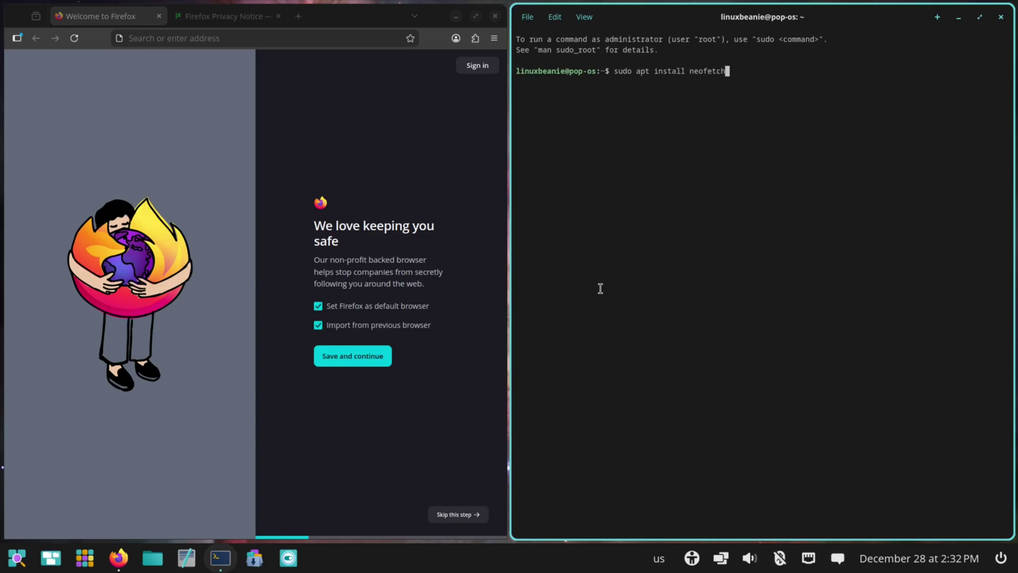
pyautogui.press('Return')
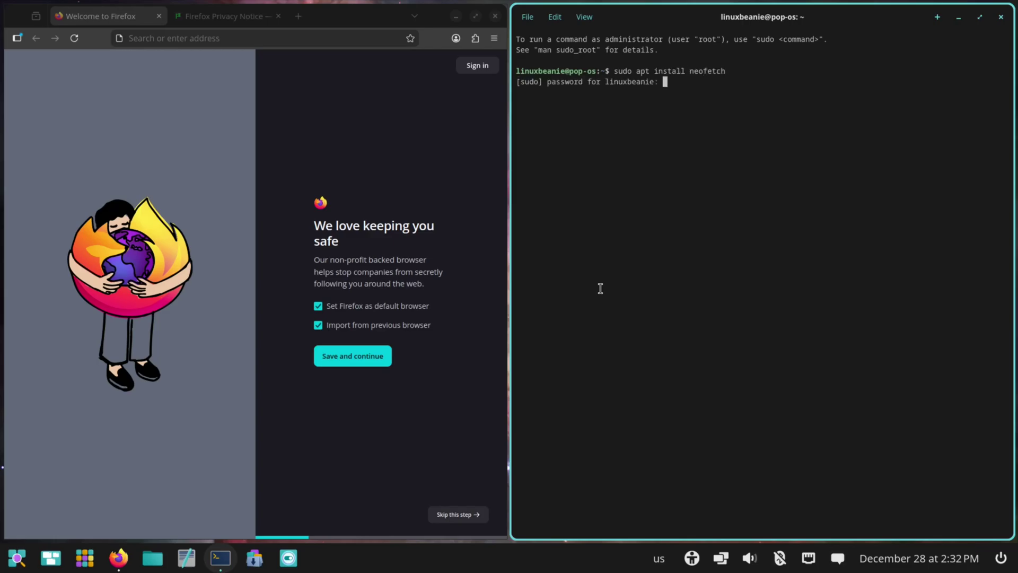
pyautogui.press('Return')
pyautogui.write('y')
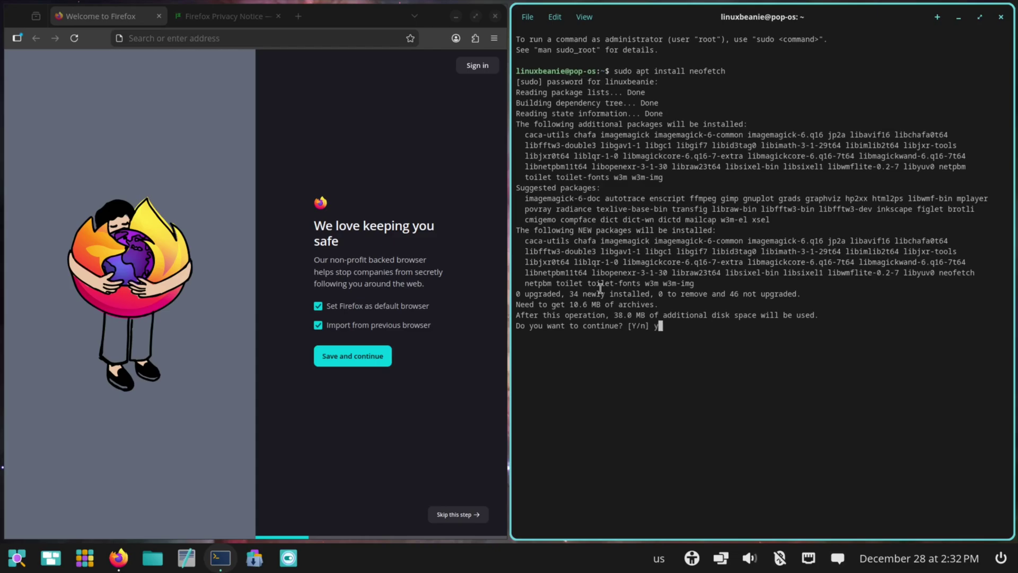
pyautogui.press('Return')
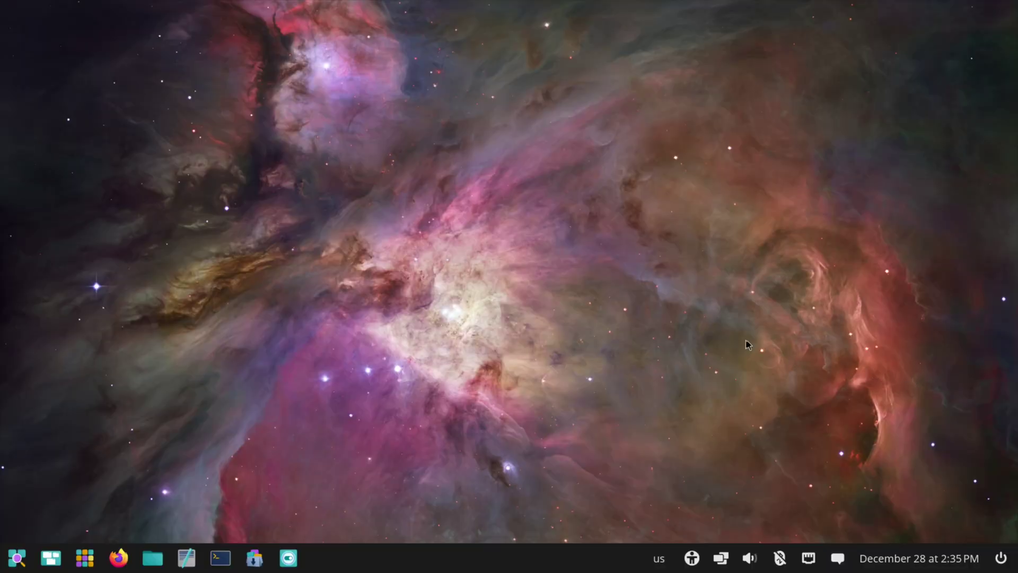
# Launch COSMIC Settings from the launcher
pyautogui.press('super')
pyautogui.write('se')
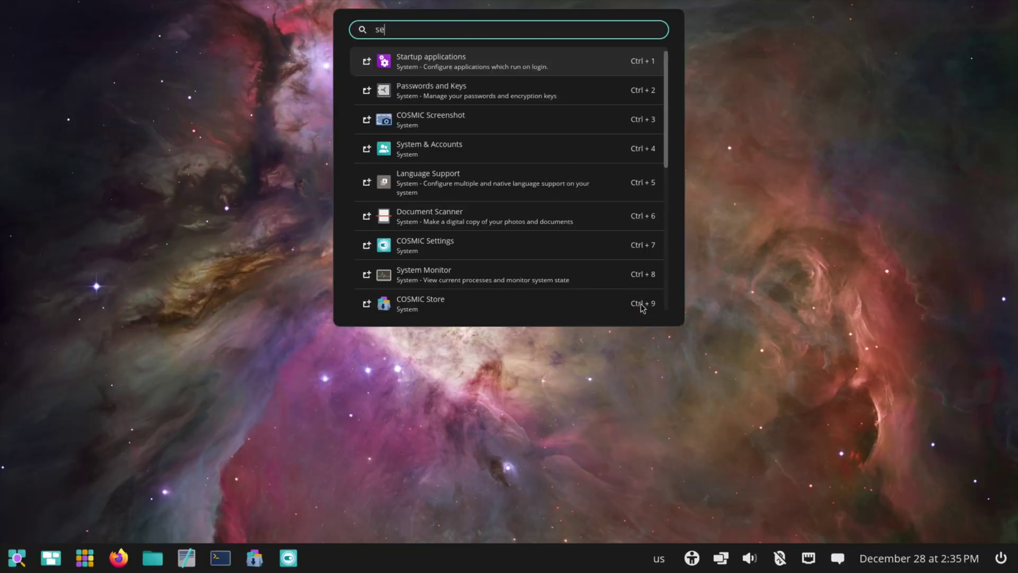
pyautogui.write('ttings')
pyautogui.press('Return')
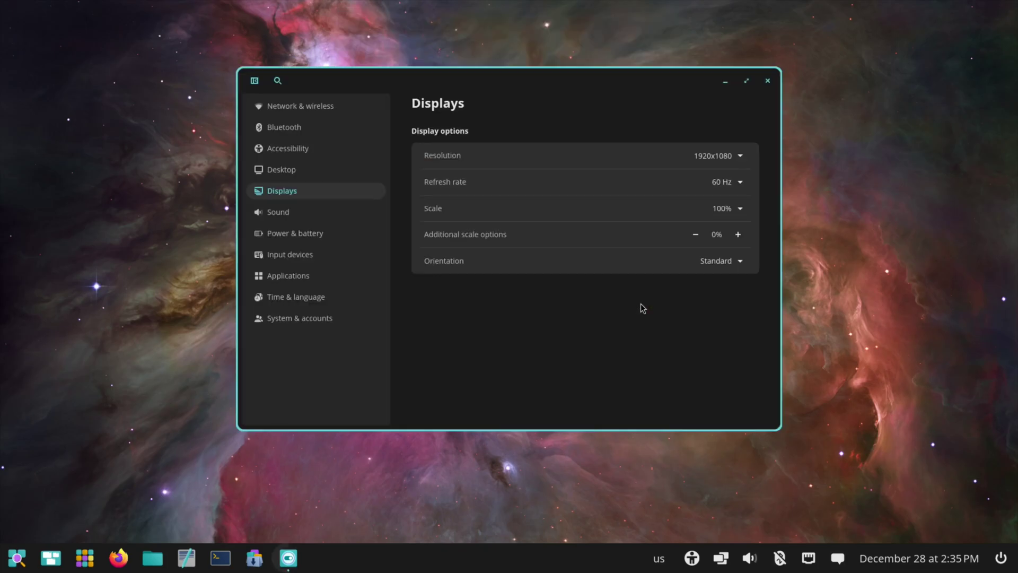
# Search settings for 'themes' and switch the accent colour from teal to orange
pyautogui.click(275, 82)
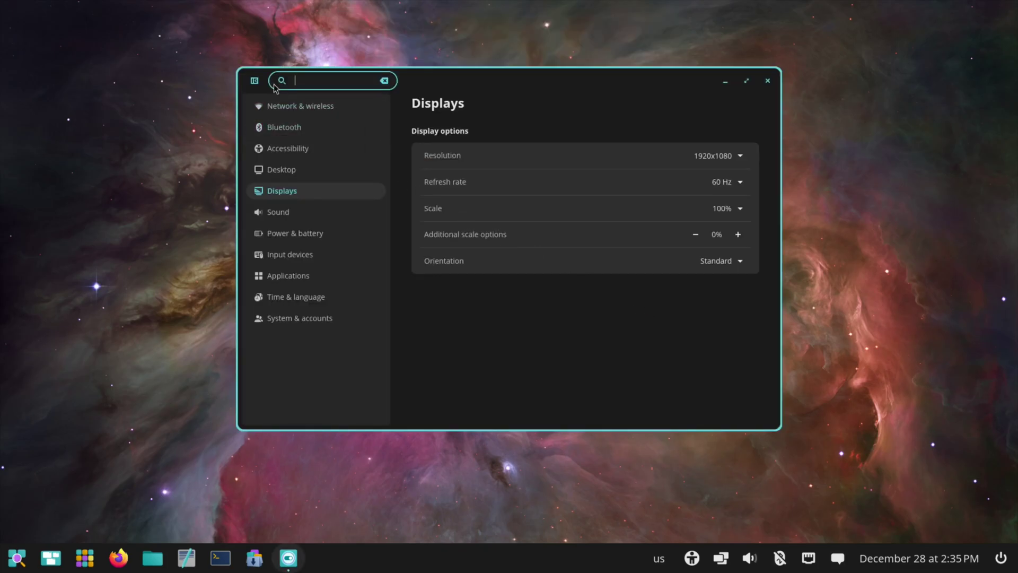
pyautogui.write('shor')
pyautogui.press('BackSpace')
pyautogui.press('BackSpace')
pyautogui.press('BackSpace')
pyautogui.press('BackSpace')
pyautogui.press('BackSpace')
pyautogui.write('themes')
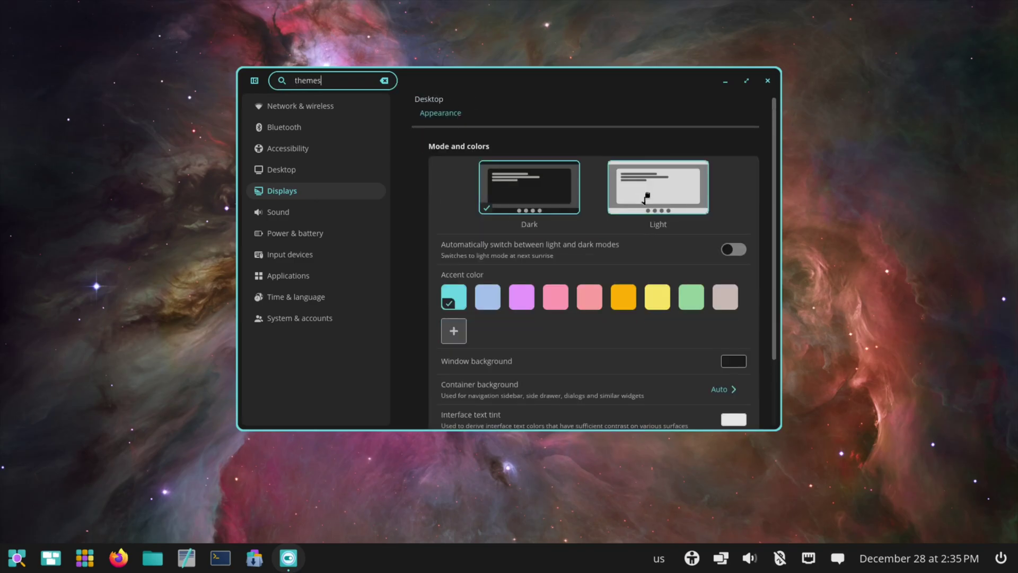
pyautogui.click(625, 307)
pyautogui.scroll(-1, 631, 327)
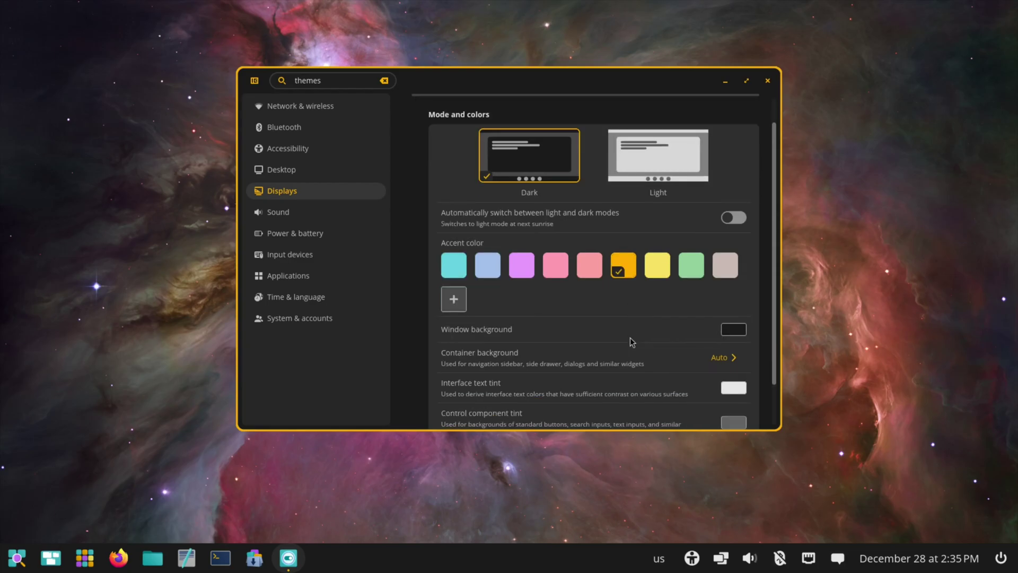
pyautogui.scroll(-2, 631, 328)
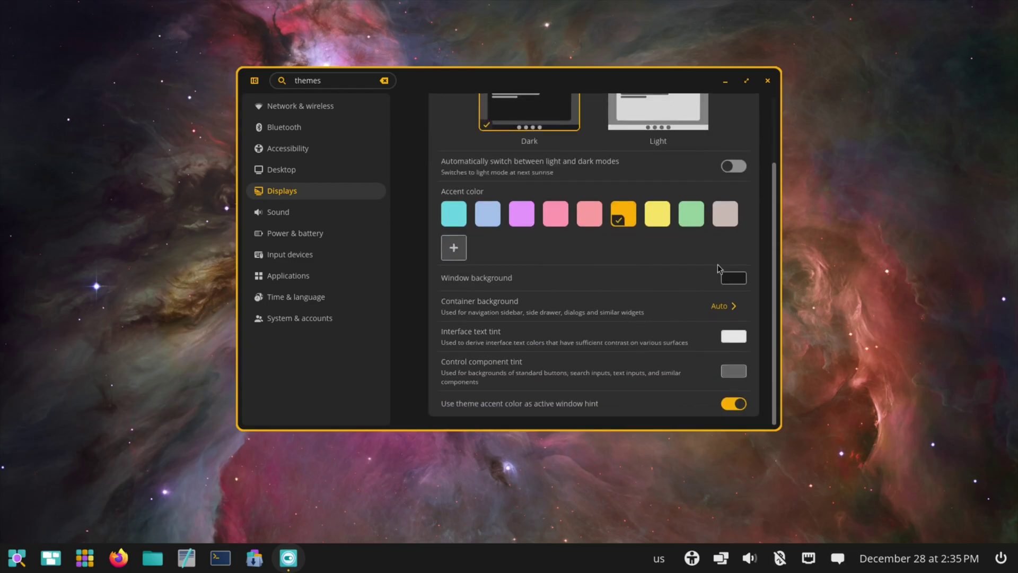
pyautogui.moveTo(777, 193); pyautogui.dragTo(771, 108)
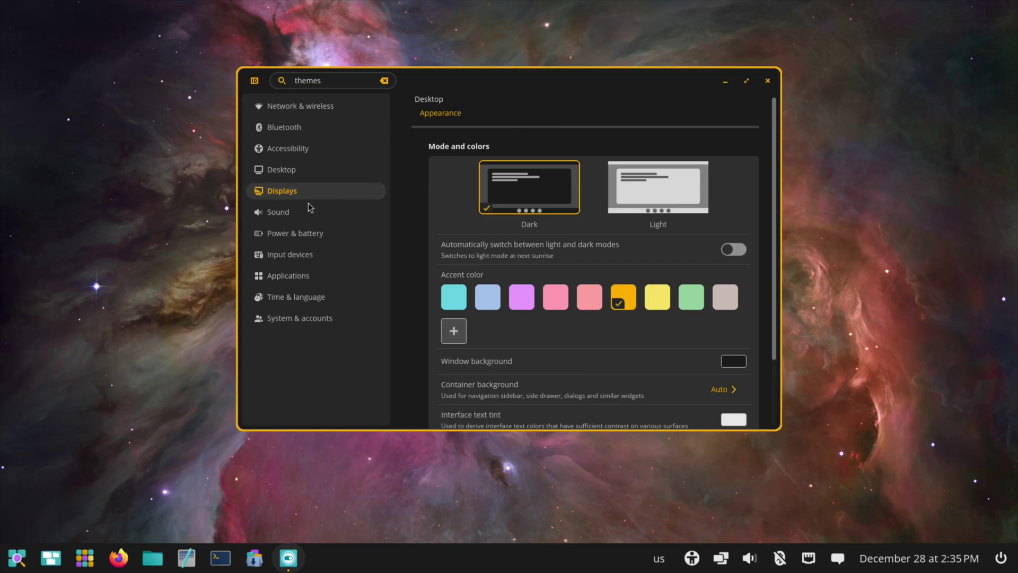
# Search settings for 'shortcut' and open the Custom shortcuts Add shortcut form
pyautogui.doubleClick(339, 77)
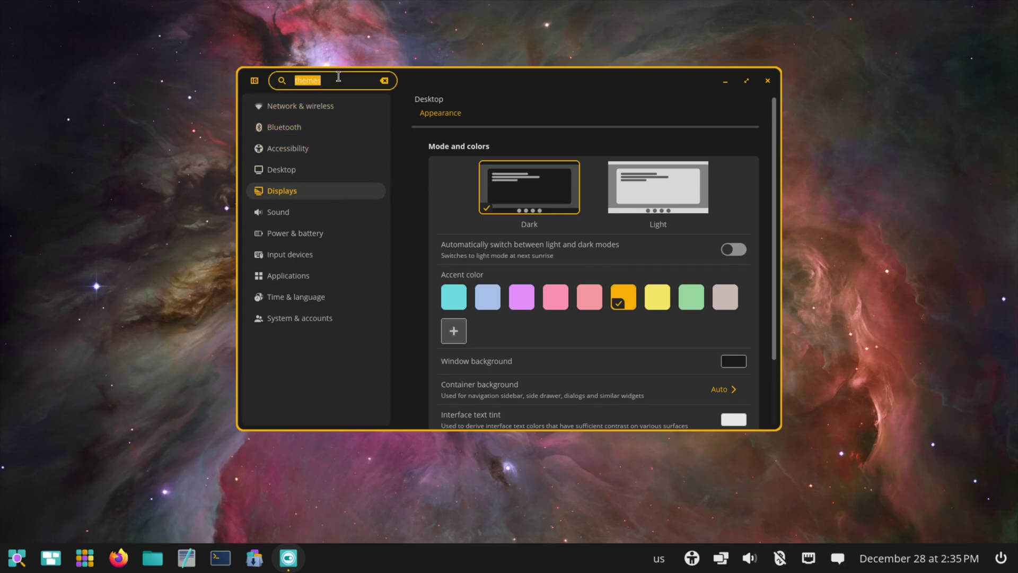
pyautogui.write('shortu')
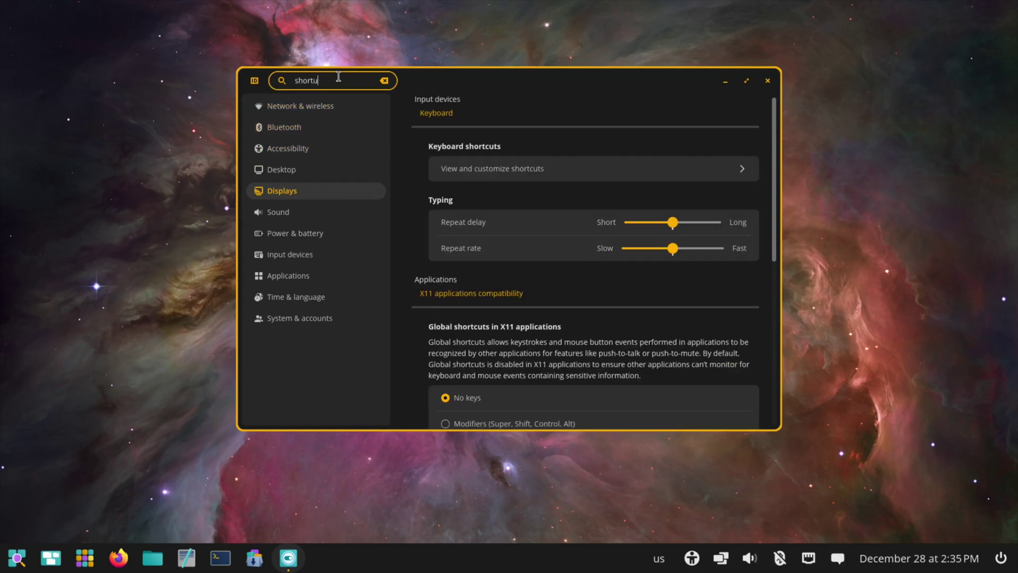
pyautogui.press('BackSpace')
pyautogui.write('cuts')
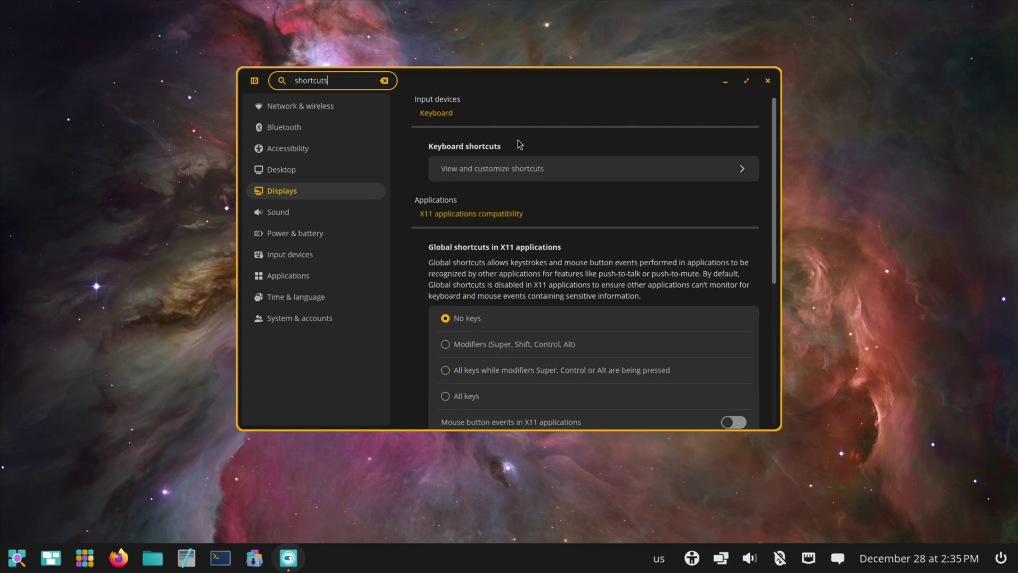
pyautogui.click(527, 169)
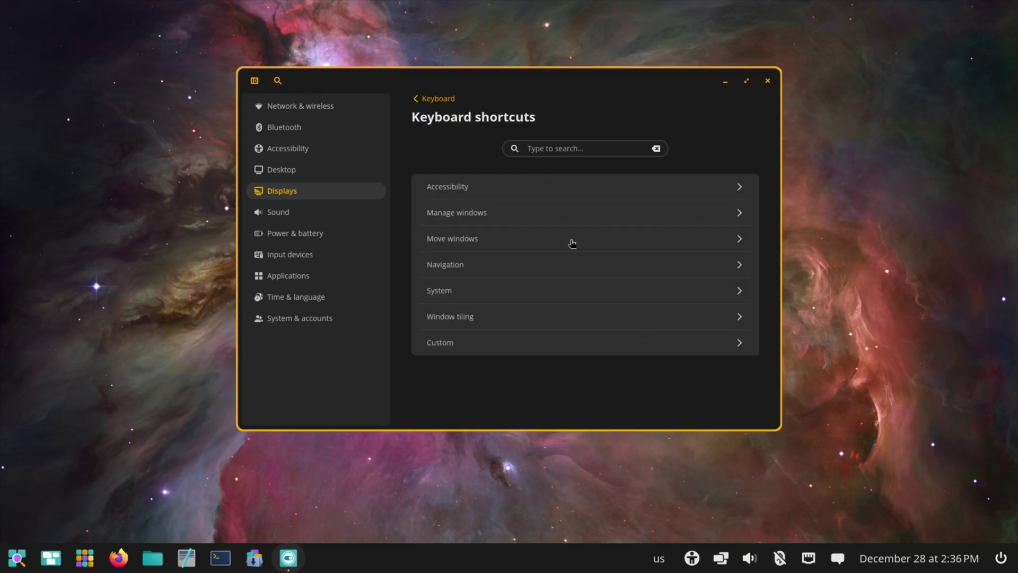
pyautogui.click(474, 349)
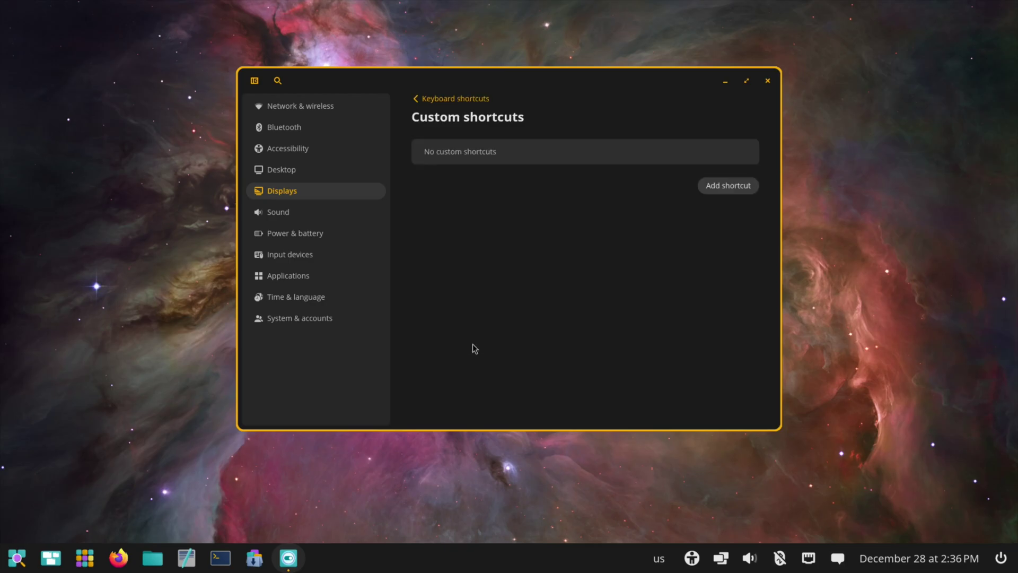
pyautogui.click(755, 189)
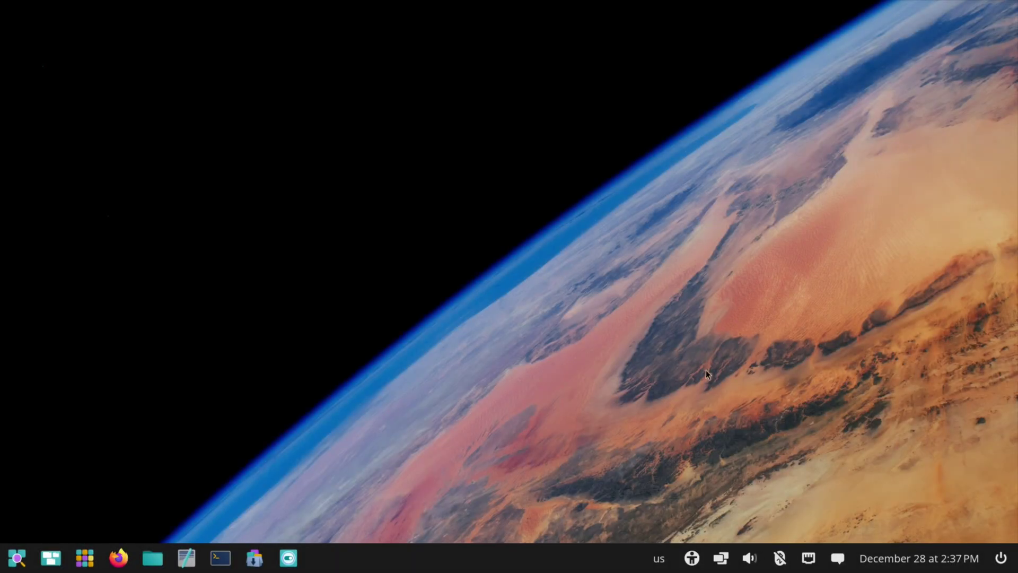
# Search the launcher for 'system mon' and start System Monitor
pyautogui.press('super')
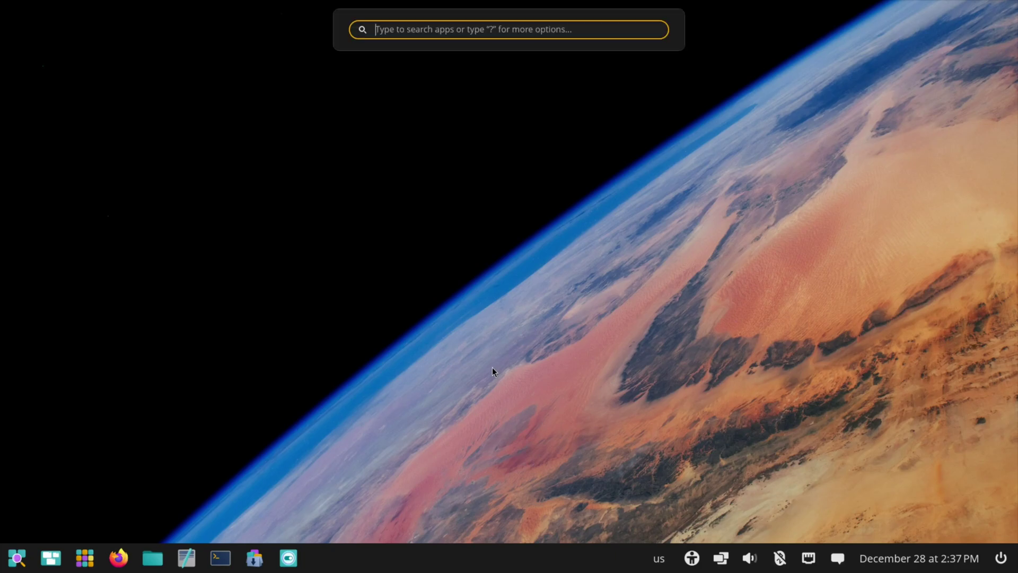
pyautogui.write('system mon')
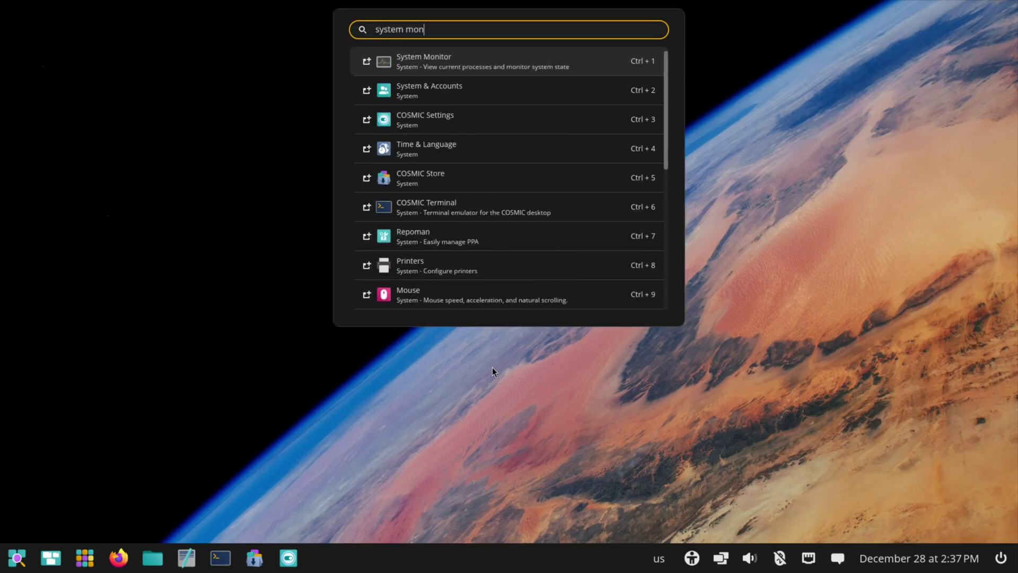
pyautogui.click(519, 59)
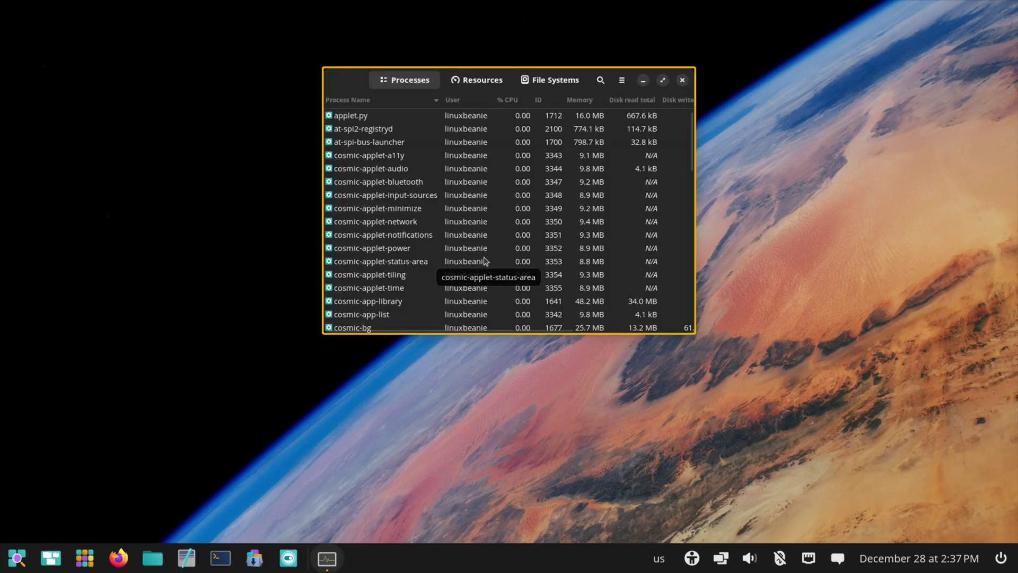
# Tile System Monitor top-right, show Resources enlarged to Network and Disk, then search 'firefox'
pyautogui.press('super+shift+Right')
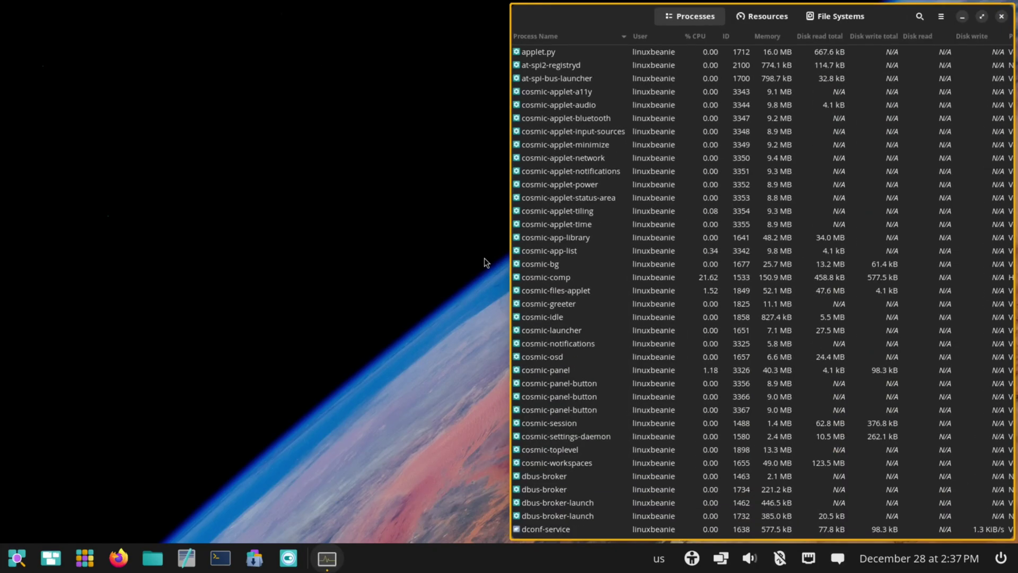
pyautogui.press('super+shift+Up')
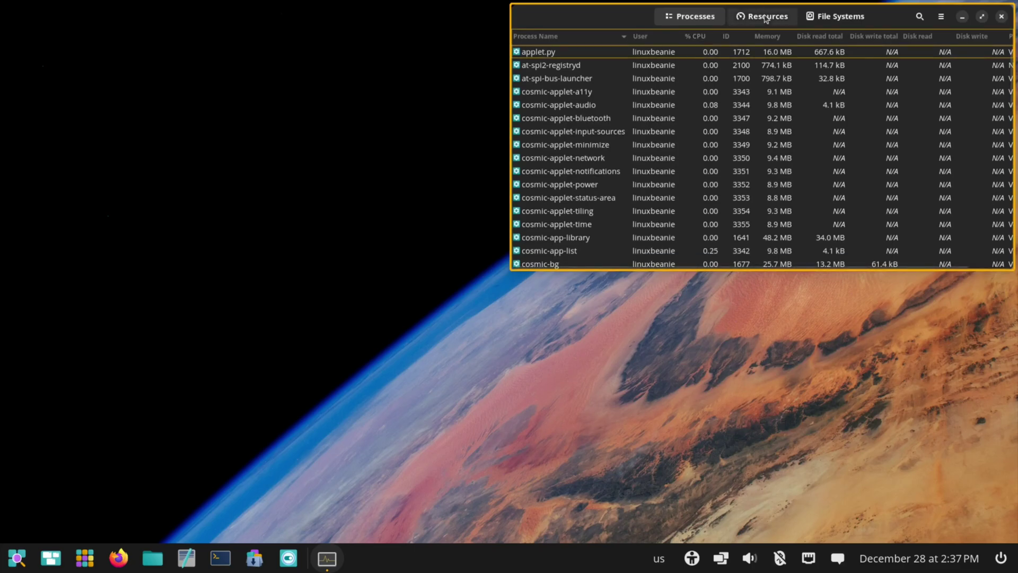
pyautogui.click(766, 20)
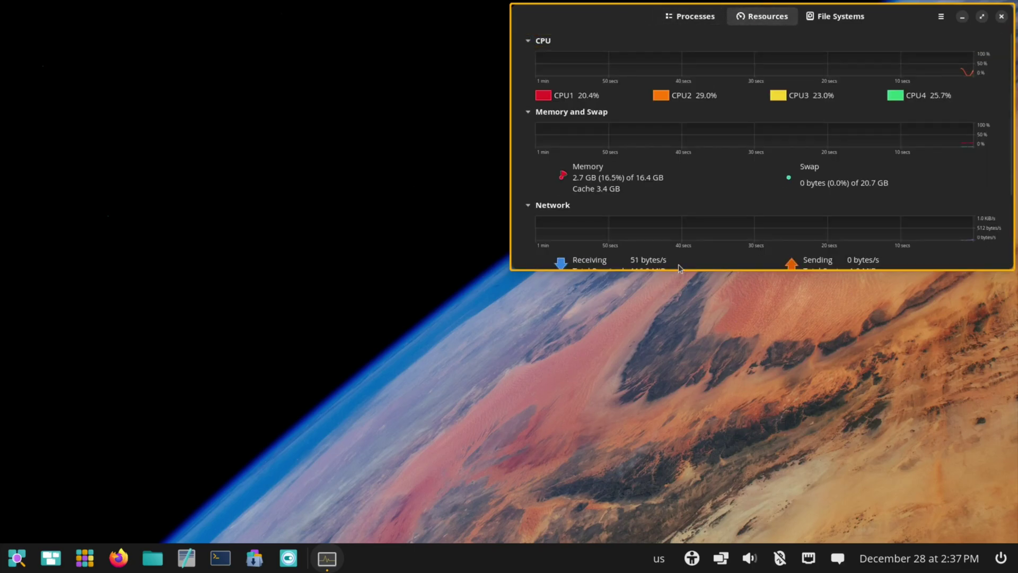
pyautogui.moveTo(682, 279); pyautogui.dragTo(682, 467)
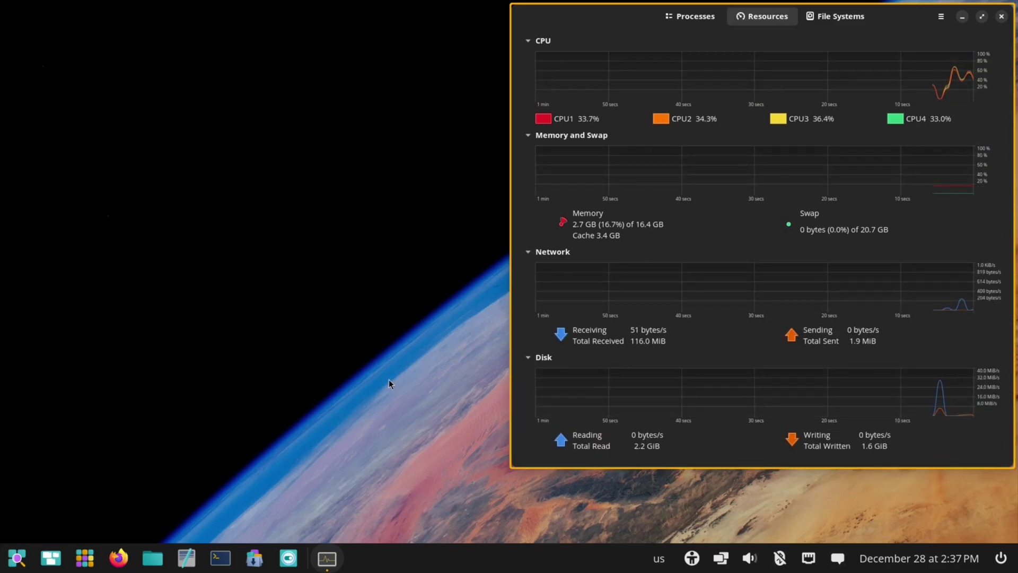
pyautogui.press('super')
pyautogui.write('firefox')
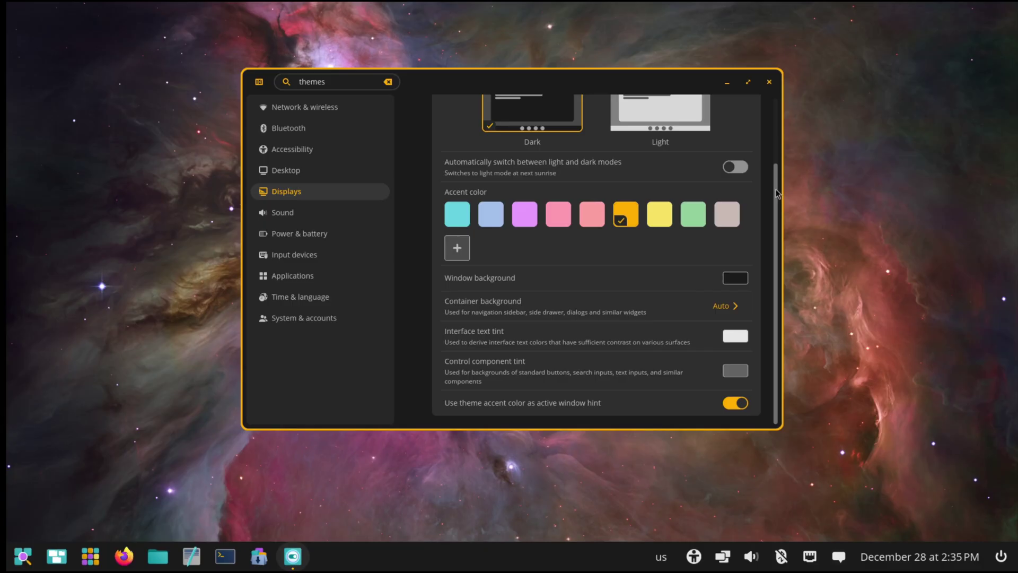
# Drag the Appearance settings scrollbar back to the top
pyautogui.moveTo(776, 193); pyautogui.dragTo(774, 122)
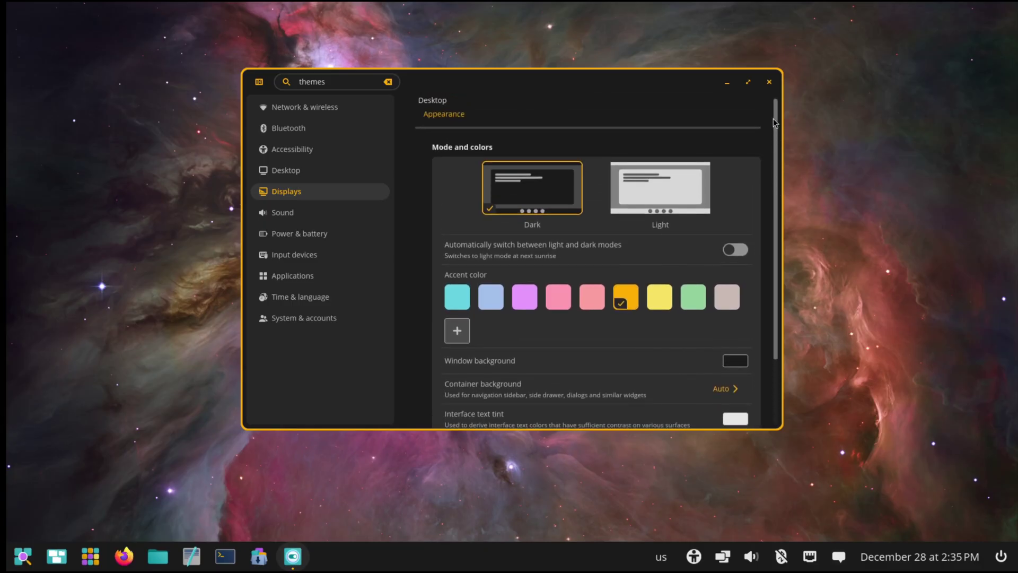